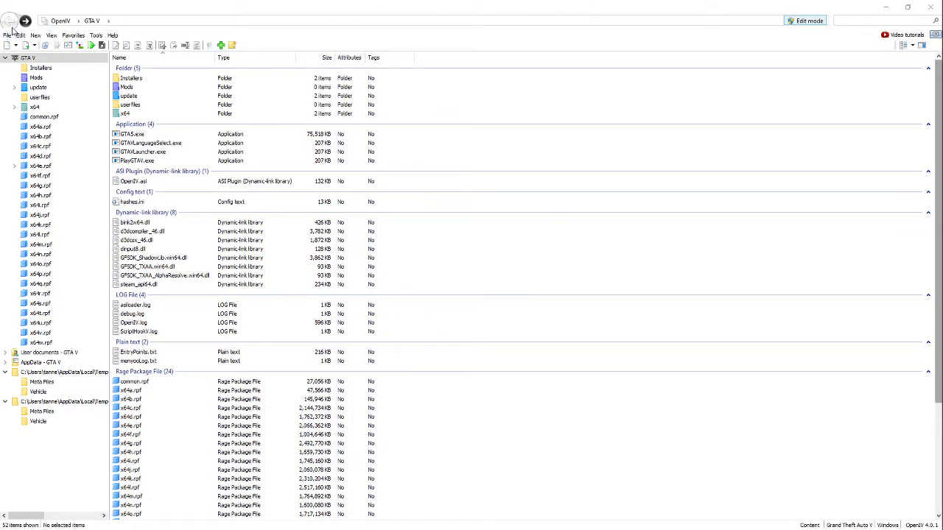
Step: Open the game's Mods folder and view the livery image exp.png
{"action": "left_click", "coordinate": [35, 77]}
{"action": "left_click", "coordinate": [39, 67]}
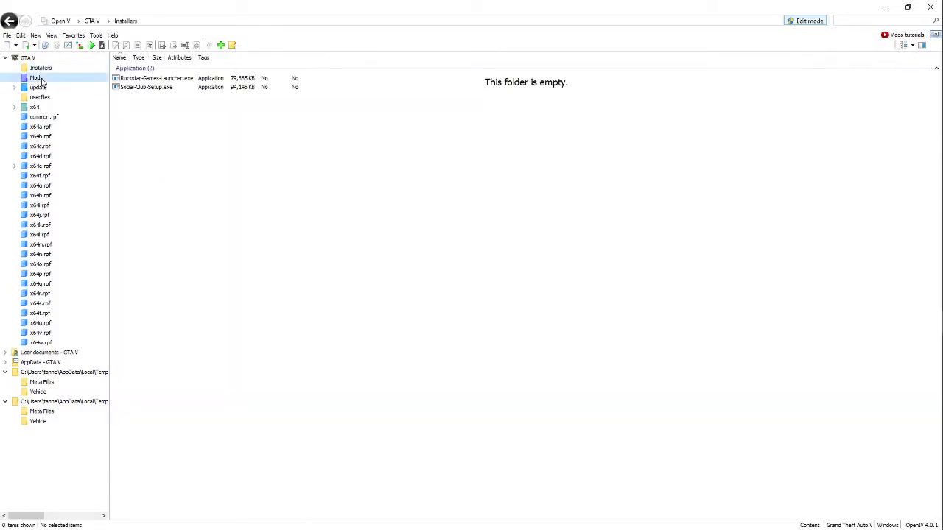
{"action": "left_click", "coordinate": [36, 78]}
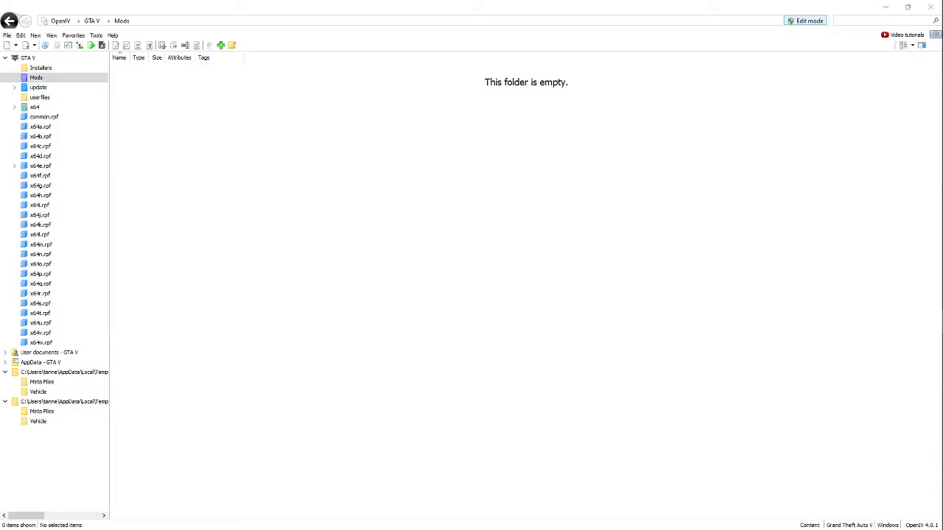
{"action": "left_click_drag", "start_coordinate": [480, 126], "coordinate": [449, 1]}
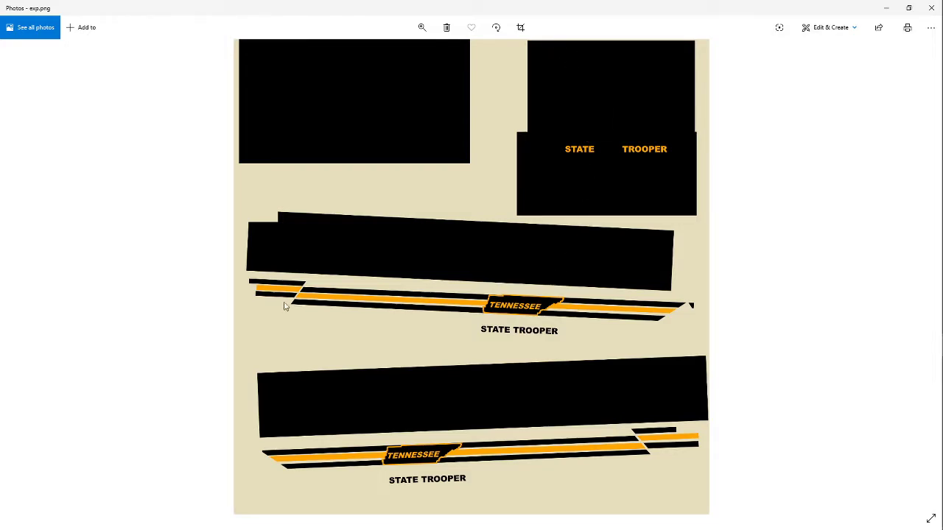
{"action": "left_click_drag", "start_coordinate": [626, 4], "coordinate": [0, 206]}
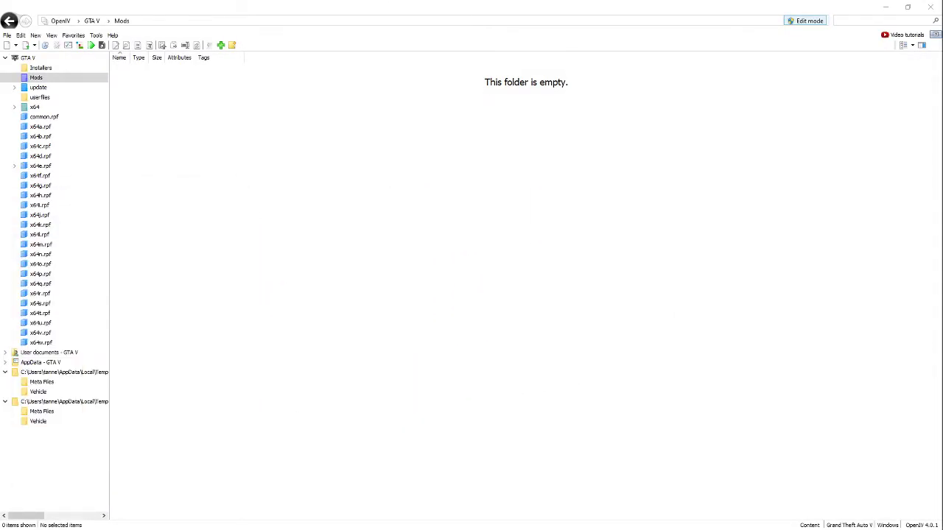
Step: Switch to the Liberty Pack.rar archive and load its 2016 Ford Explorer folder into OpenIV
{"action": "left_click_drag", "start_coordinate": [610, 112], "coordinate": [665, 47]}
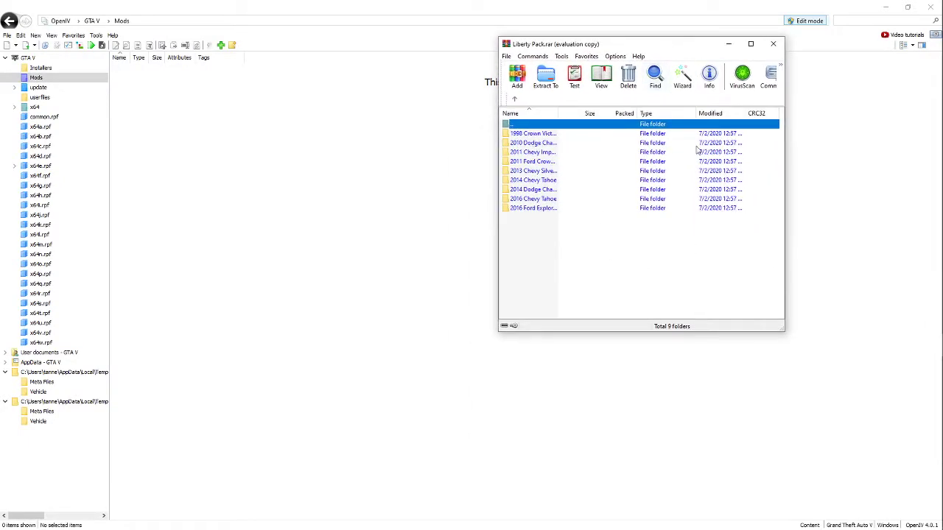
{"action": "left_click", "coordinate": [541, 209]}
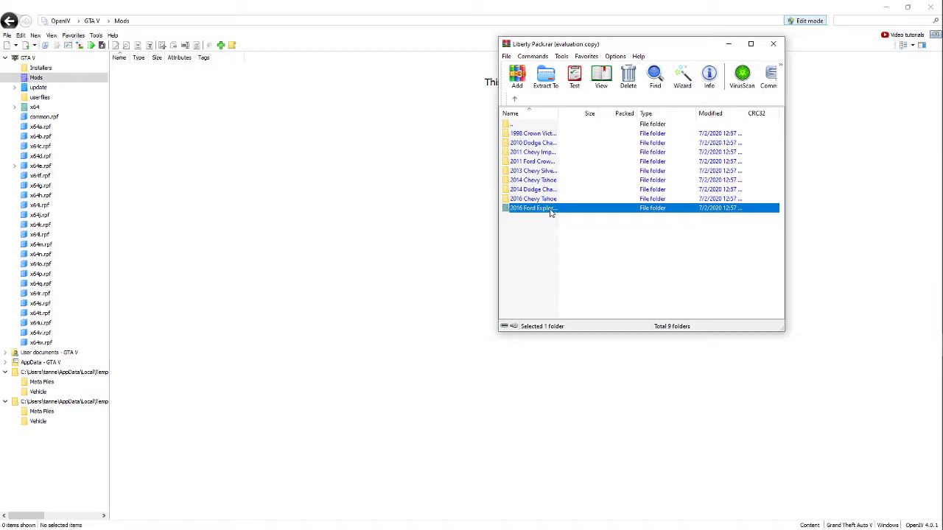
{"action": "left_click_drag", "start_coordinate": [550, 212], "coordinate": [41, 79]}
{"action": "left_click", "coordinate": [727, 43]}
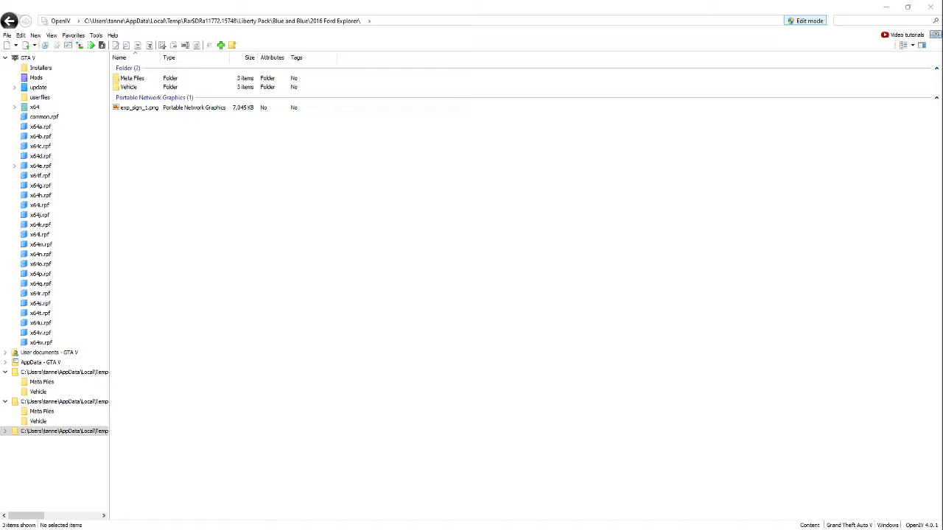
Step: Examine the Explorer's Meta Files and Vehicle folders, and compare the exp_sign_1.png template with the exp.png livery
{"action": "double_click", "coordinate": [143, 79]}
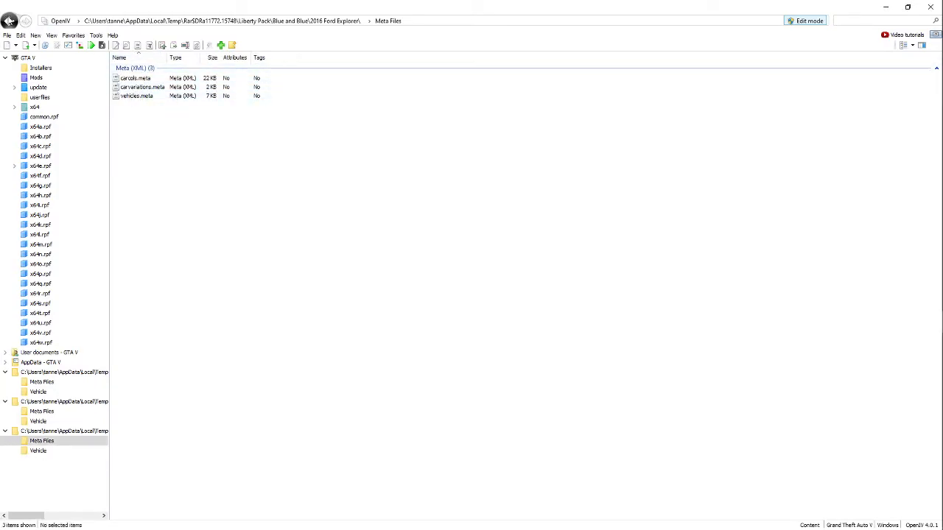
{"action": "left_click", "coordinate": [9, 20]}
{"action": "double_click", "coordinate": [140, 87]}
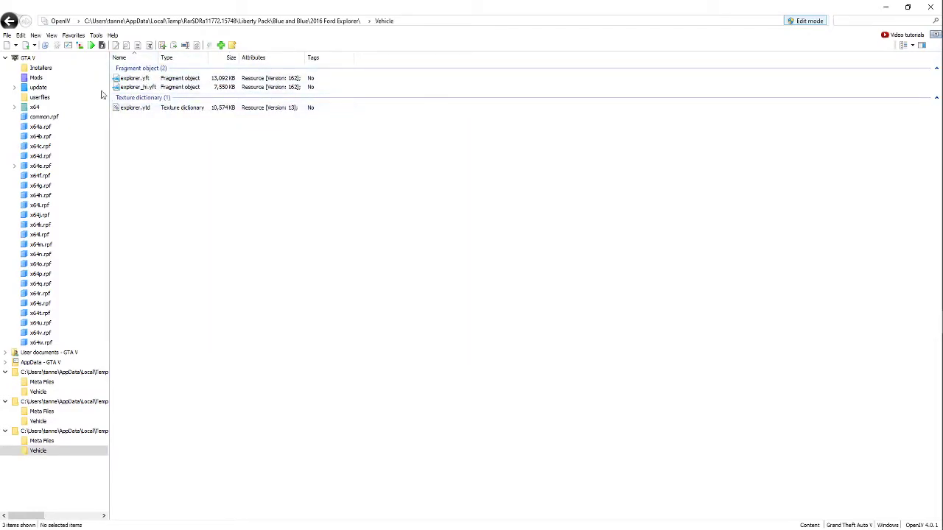
{"action": "left_click", "coordinate": [9, 21]}
{"action": "double_click", "coordinate": [140, 109]}
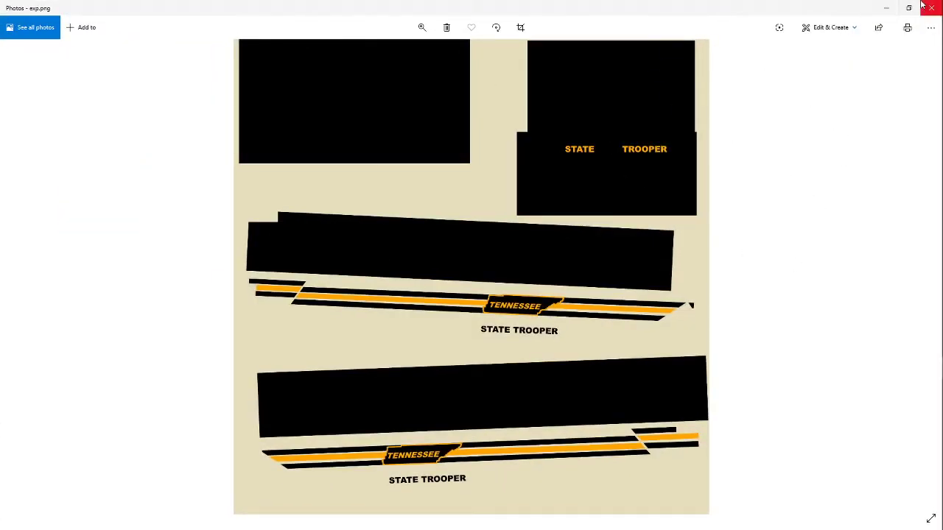
{"action": "left_click", "coordinate": [908, 8]}
{"action": "left_click_drag", "start_coordinate": [738, 219], "coordinate": [0, 210]}
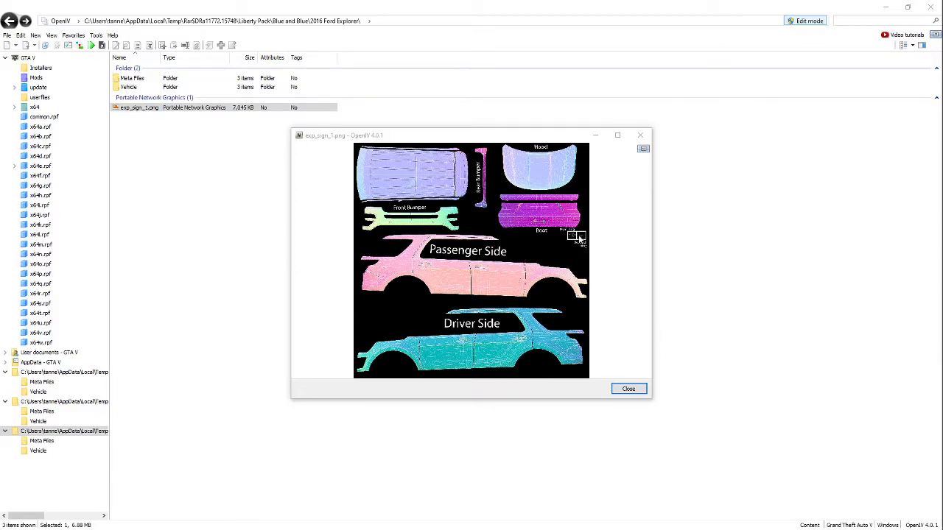
{"action": "left_click", "coordinate": [640, 135]}
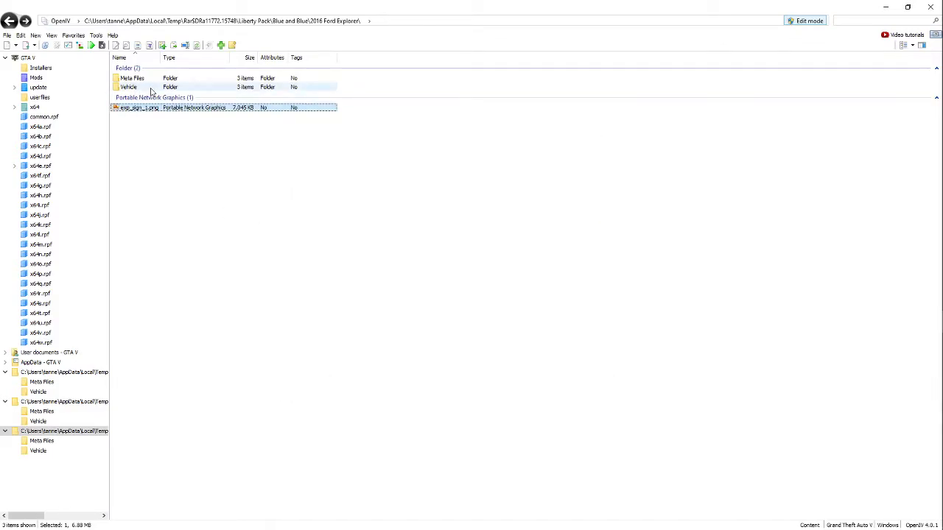
Step: Turn Edit mode off and on again, accepting that changes are saved automatically
{"action": "left_click", "coordinate": [805, 22]}
{"action": "left_click", "coordinate": [806, 21]}
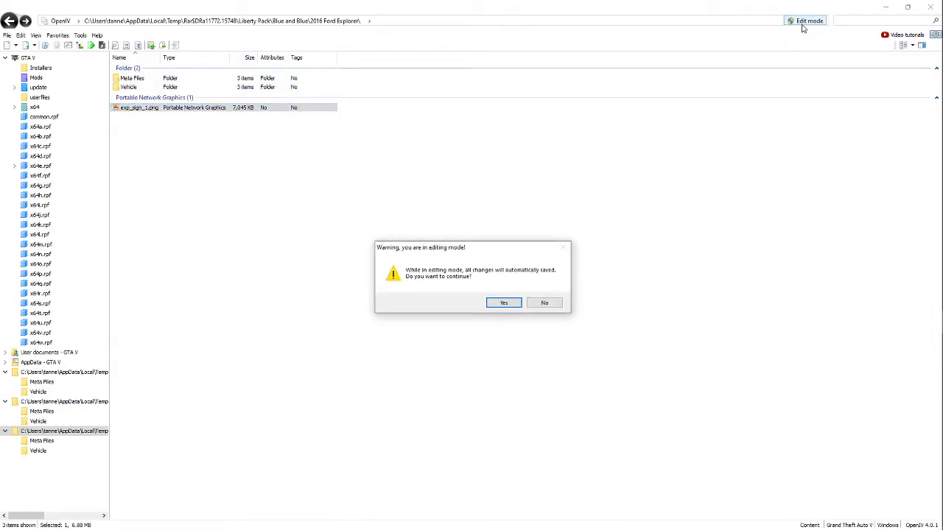
{"action": "left_click", "coordinate": [504, 303]}
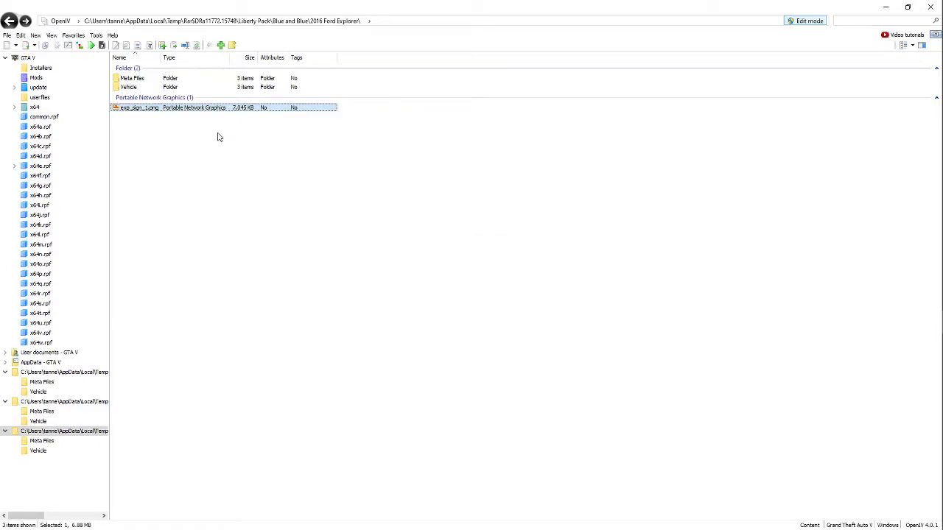
Step: Open explorer.ytd from the Vehicle folder, search its textures for "sign", and return to the file list
{"action": "double_click", "coordinate": [156, 88]}
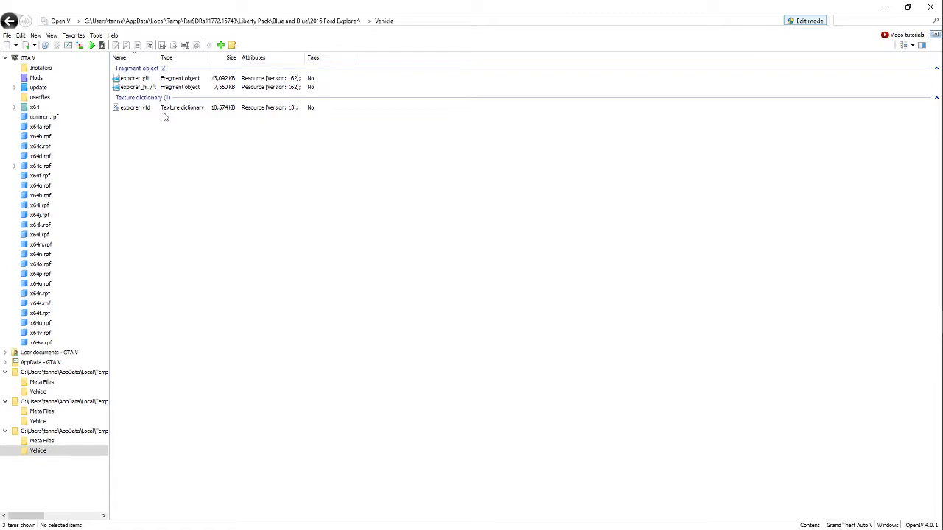
{"action": "left_click", "coordinate": [148, 109]}
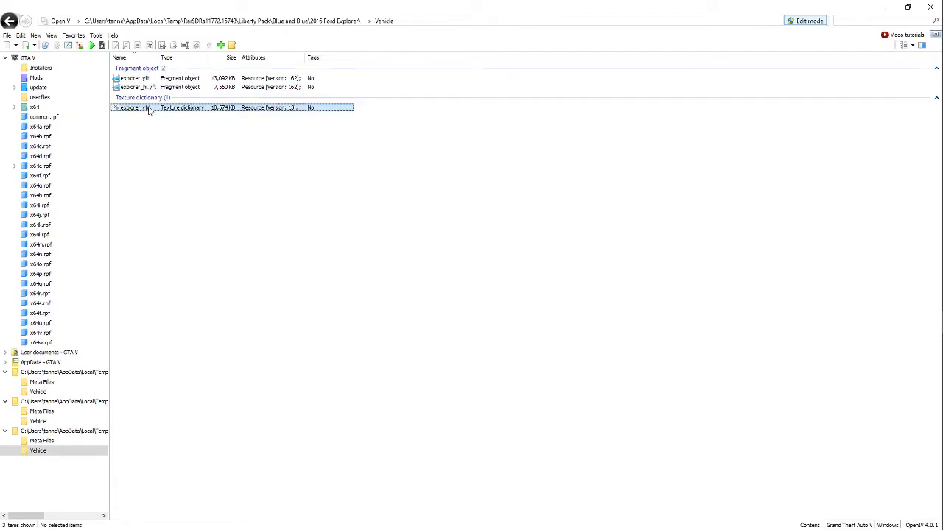
{"action": "double_click", "coordinate": [148, 109]}
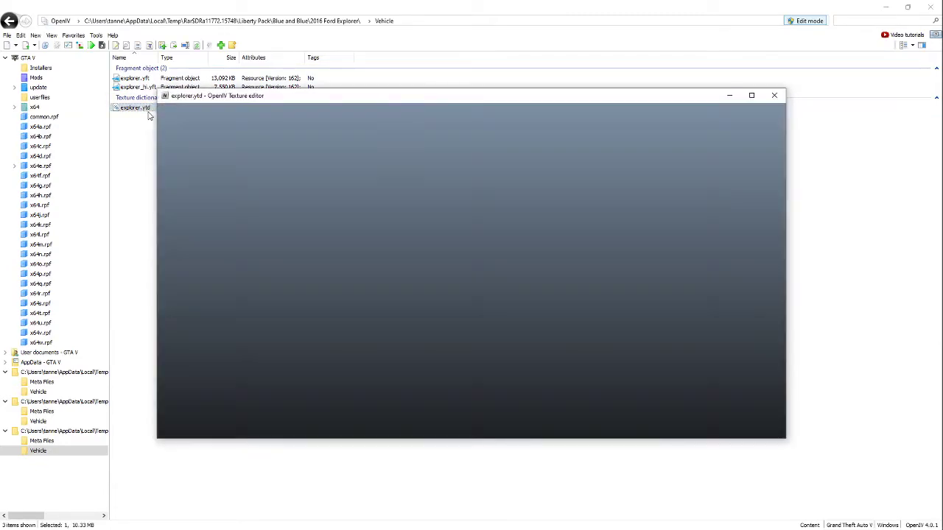
{"action": "left_click_drag", "start_coordinate": [346, 97], "coordinate": [361, 2]}
{"action": "left_click", "coordinate": [78, 49]}
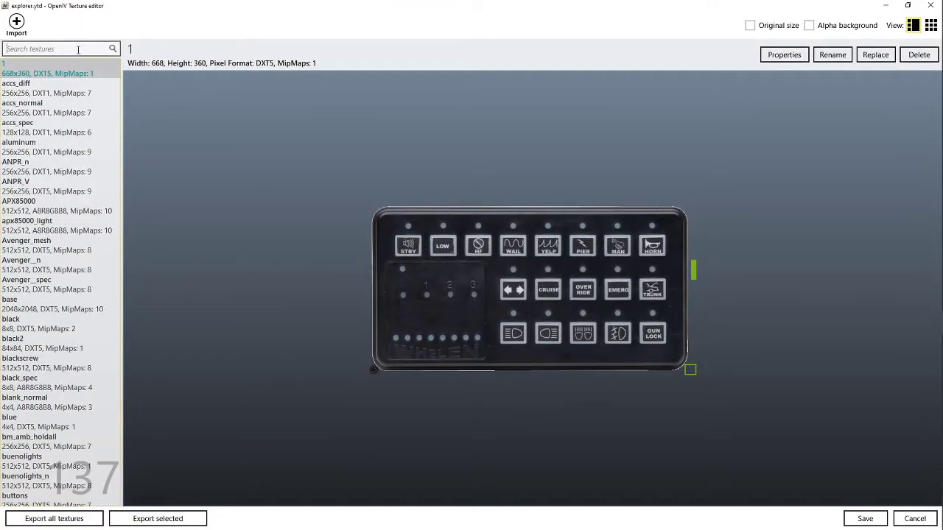
{"action": "type", "text": "si"}
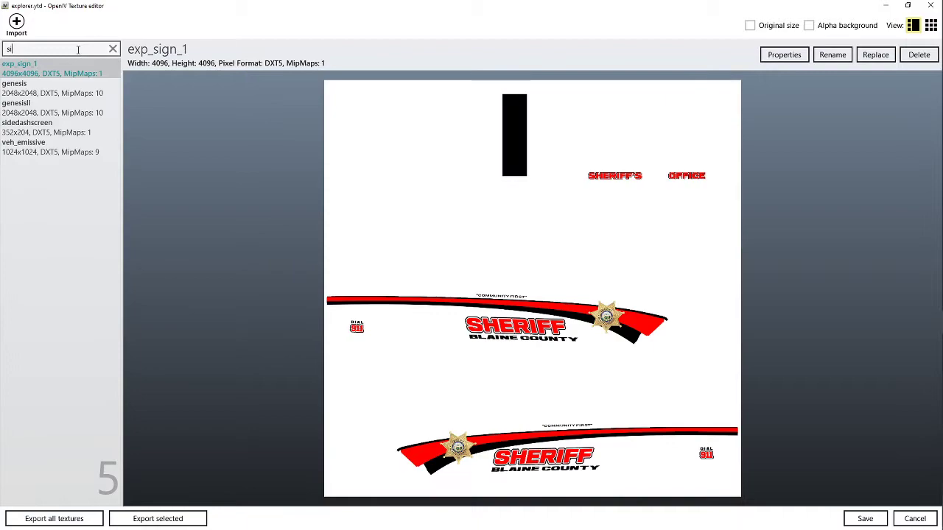
{"action": "type", "text": "gn"}
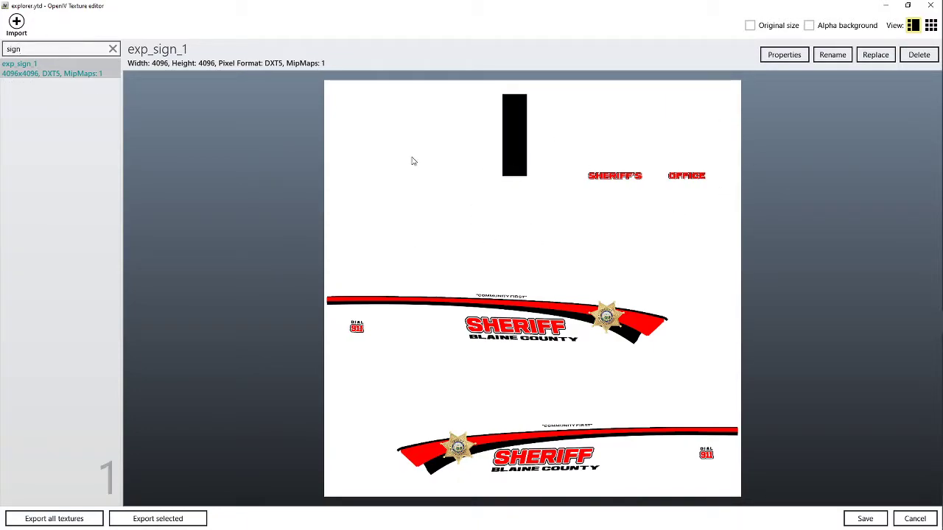
{"action": "left_click", "coordinate": [887, 7]}
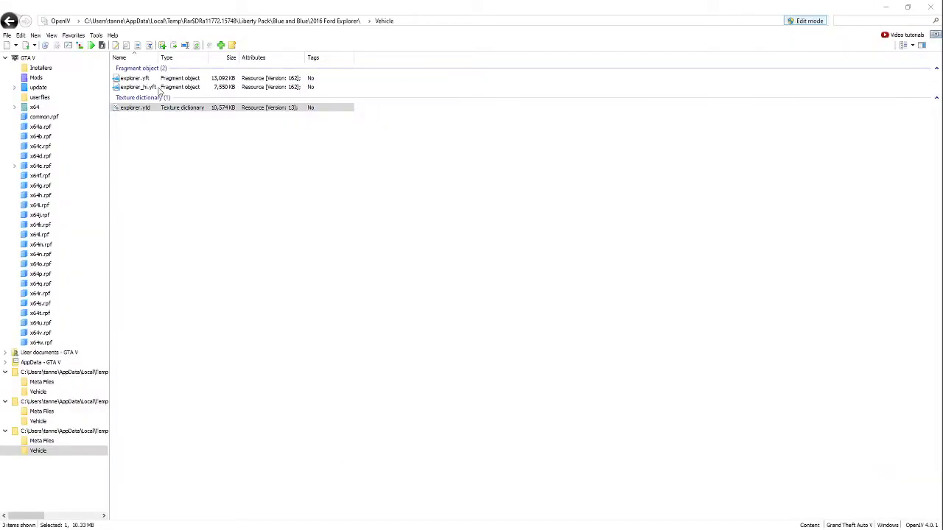
{"action": "mouse_move", "coordinate": [930, 326]}
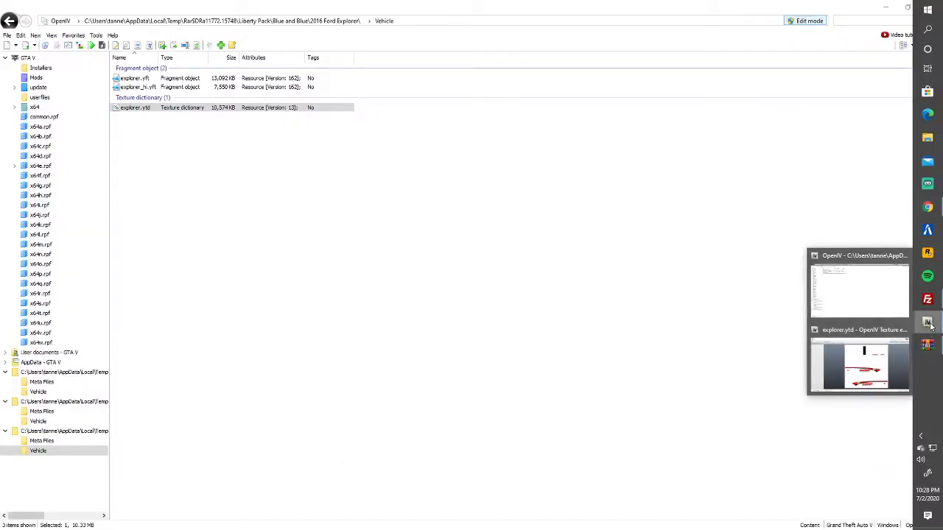
{"action": "left_click", "coordinate": [859, 365]}
{"action": "left_click", "coordinate": [197, 132]}
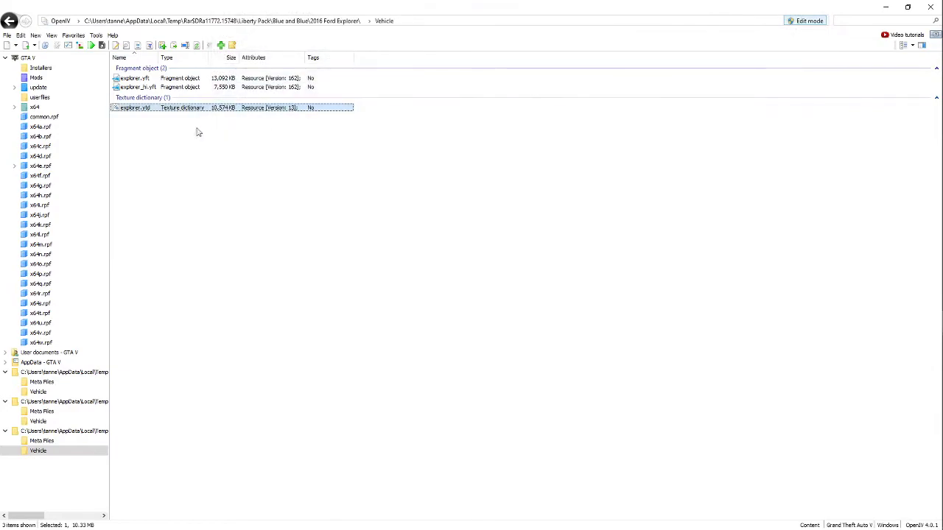
Step: View the explorer_hi.yft model to check the current livery on the vehicle, and close the viewer
{"action": "left_click", "coordinate": [156, 87]}
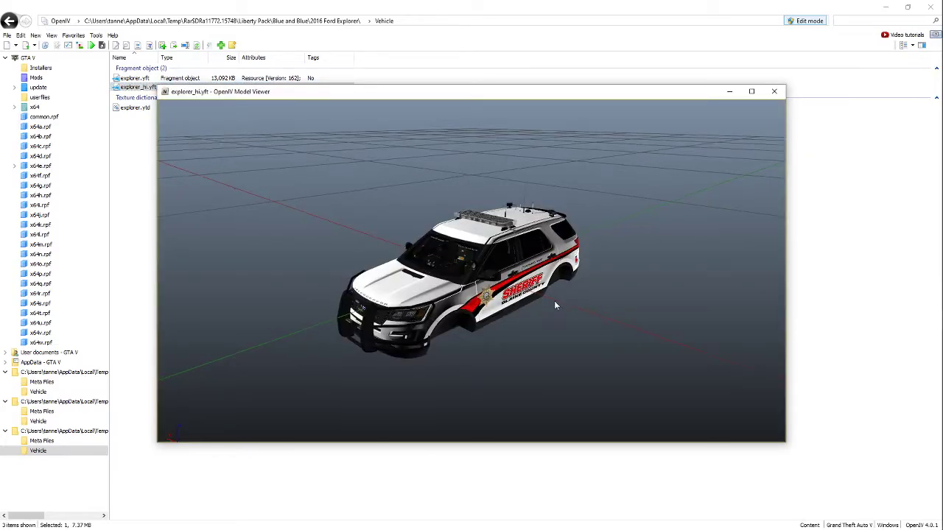
{"action": "left_click_drag", "start_coordinate": [553, 301], "coordinate": [590, 280]}
{"action": "left_click", "coordinate": [774, 91]}
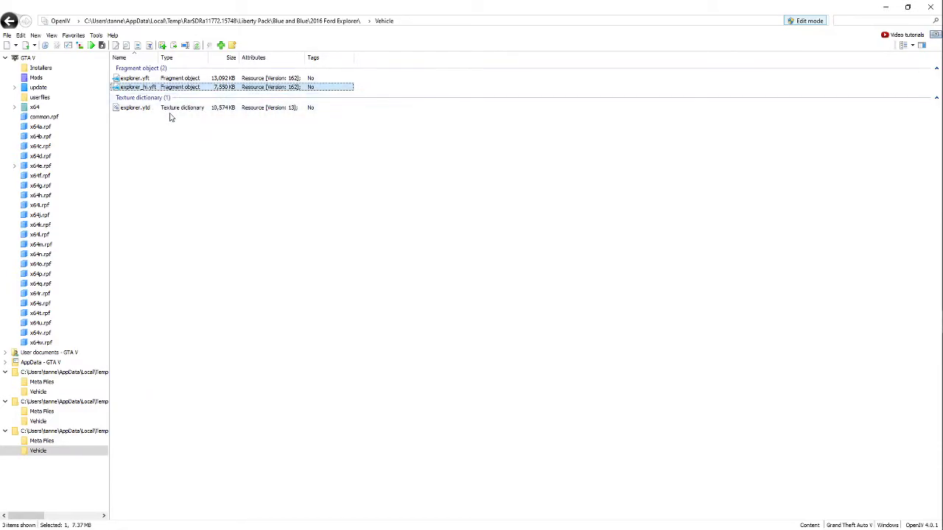
Step: In explorer.ytd, find the exp_sign_1 texture by searching for "sign" and replace it with exp.png from the Desktop
{"action": "left_click", "coordinate": [177, 107]}
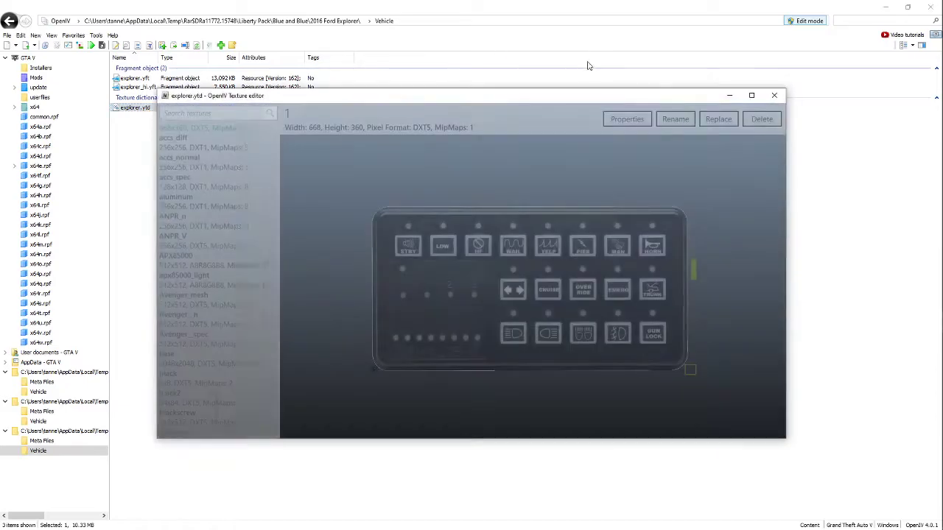
{"action": "left_click_drag", "start_coordinate": [548, 96], "coordinate": [579, 2]}
{"action": "left_click", "coordinate": [53, 47]}
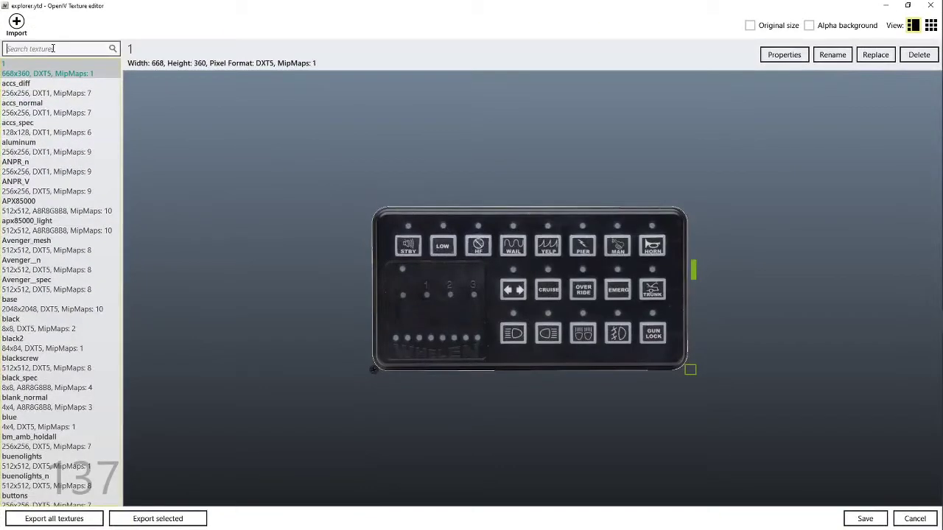
{"action": "type", "text": "sign"}
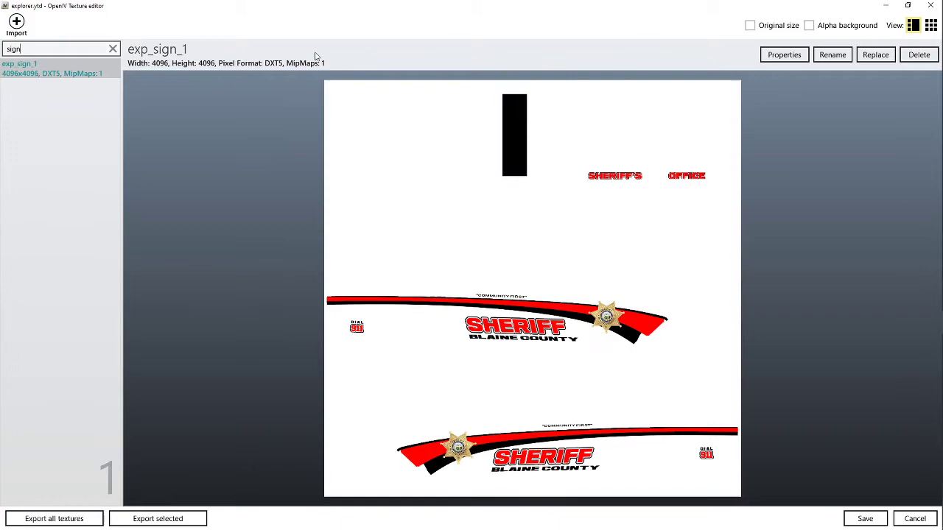
{"action": "left_click", "coordinate": [876, 55]}
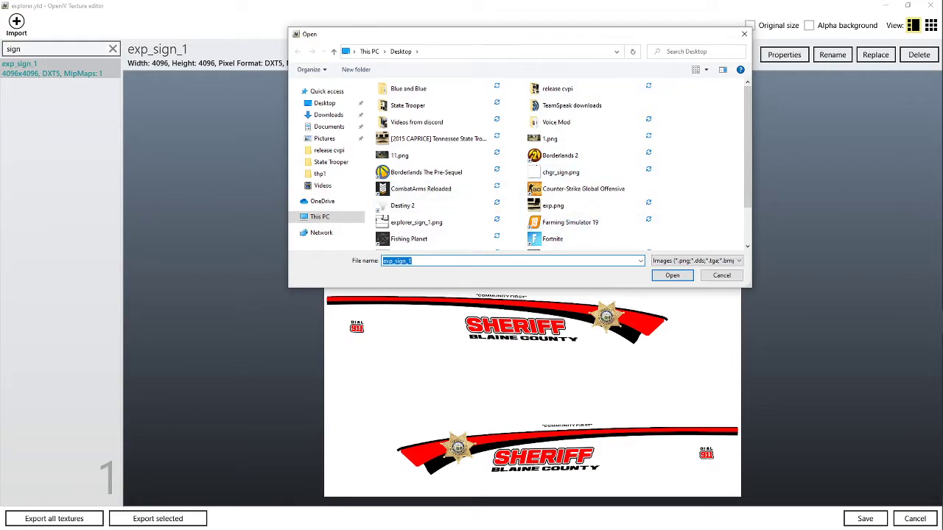
{"action": "left_click_drag", "start_coordinate": [545, 0], "coordinate": [0, 250]}
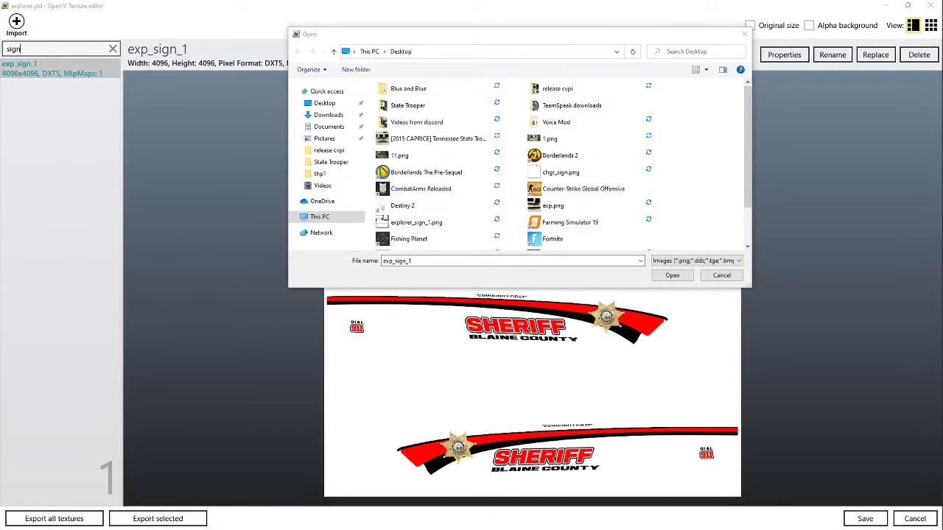
{"action": "left_click", "coordinate": [566, 213]}
{"action": "left_click", "coordinate": [673, 274]}
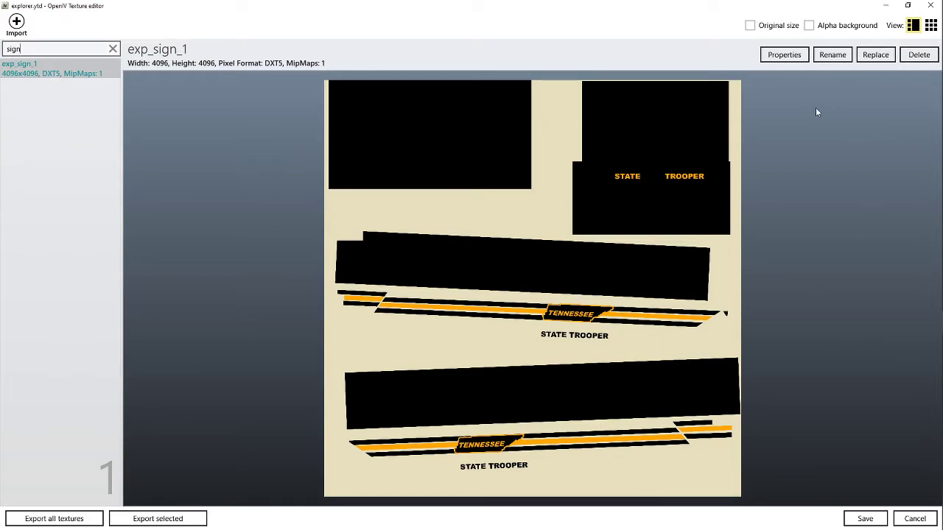
Step: Set the exp_sign_1 texture's MipMap levels to 1 and save the explorer.ytd texture dictionary
{"action": "left_click", "coordinate": [785, 59]}
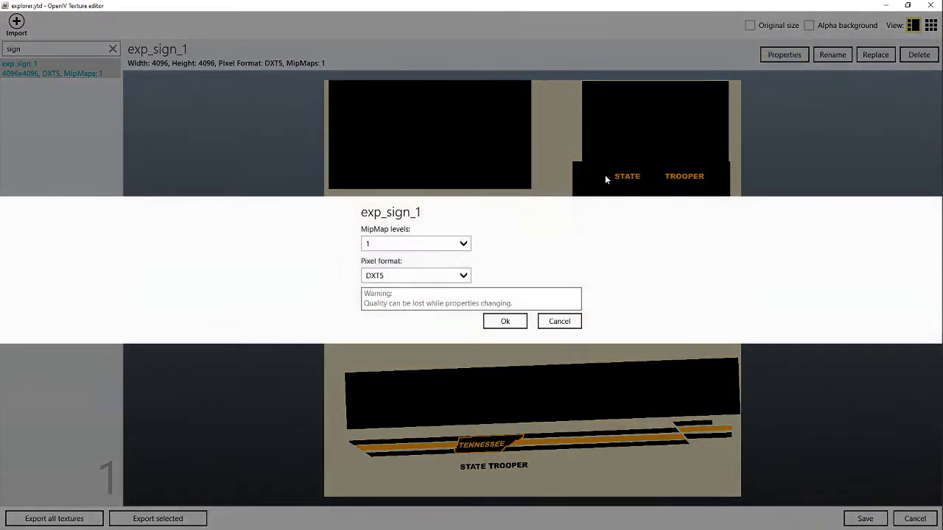
{"action": "left_click", "coordinate": [464, 246]}
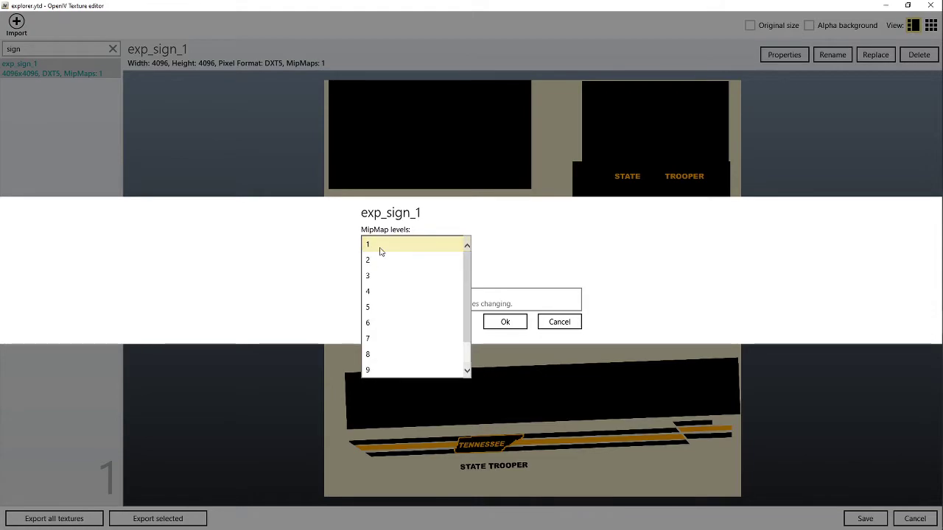
{"action": "left_click", "coordinate": [378, 248]}
{"action": "left_click", "coordinate": [505, 322]}
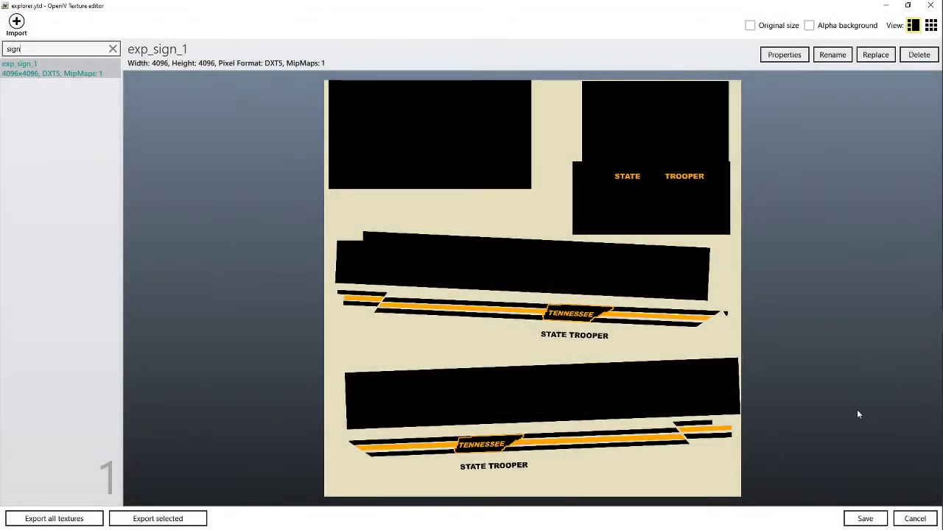
{"action": "left_click", "coordinate": [865, 518]}
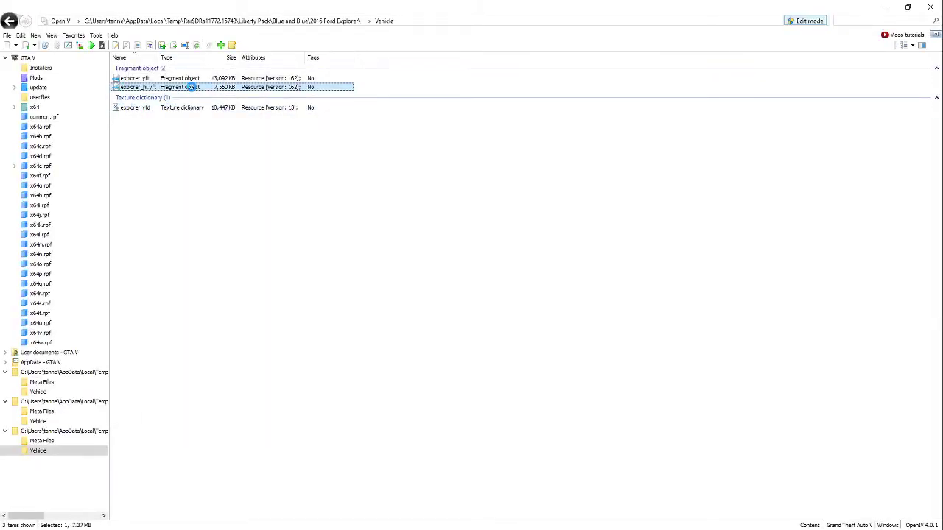
Step: Open the explorer_hi.yft model and examine the new livery from the side, the rear and close up at the front door lettering
{"action": "double_click", "coordinate": [191, 87]}
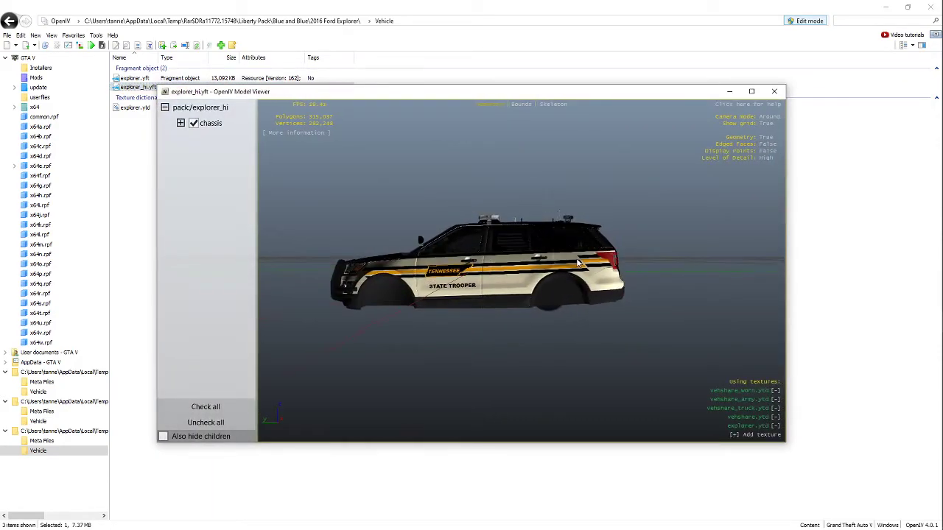
{"action": "left_click_drag", "start_coordinate": [578, 263], "coordinate": [505, 269]}
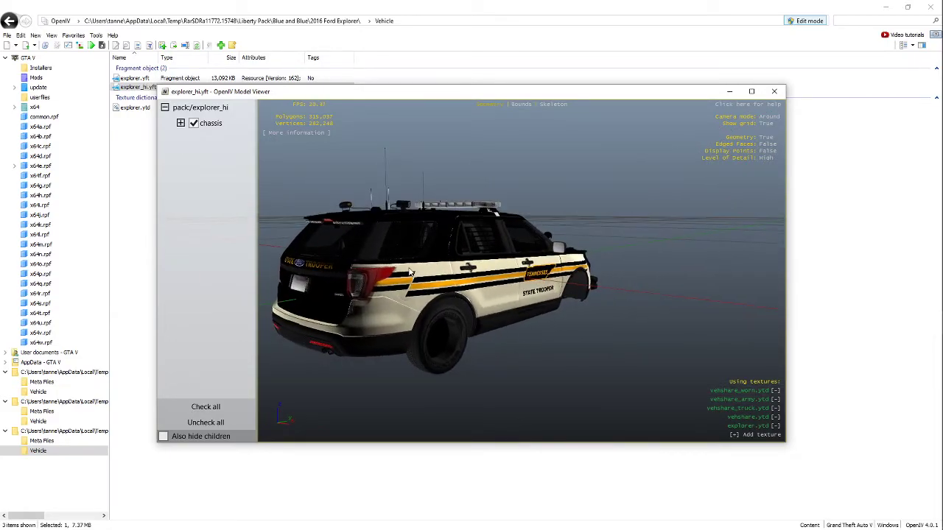
{"action": "left_click_drag", "start_coordinate": [411, 273], "coordinate": [398, 309]}
{"action": "scroll", "coordinate": [518, 283], "scroll_direction": "up", "scroll_amount": 5}
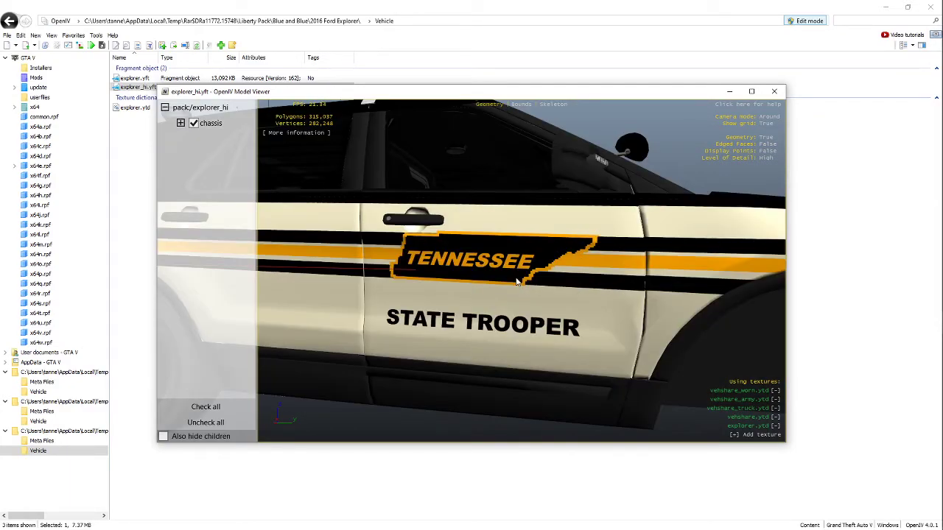
Step: Examine the livery around the whole Explorer body from several angles, and close the model viewer
{"action": "scroll", "coordinate": [518, 283], "scroll_direction": "down", "scroll_amount": 5}
{"action": "left_click_drag", "start_coordinate": [518, 282], "coordinate": [586, 236]}
{"action": "scroll", "coordinate": [522, 231], "scroll_direction": "up", "scroll_amount": 5}
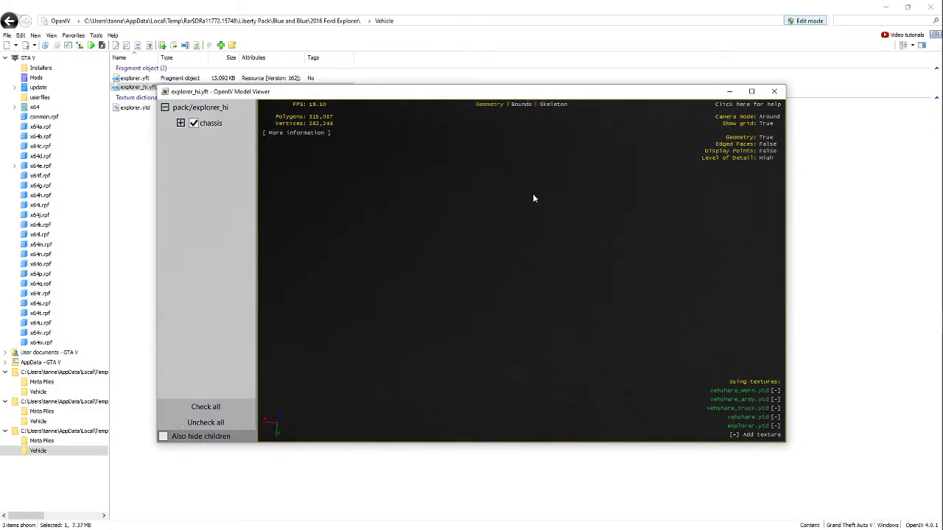
{"action": "left_click_drag", "start_coordinate": [533, 197], "coordinate": [495, 264]}
{"action": "scroll", "coordinate": [482, 200], "scroll_direction": "down", "scroll_amount": 5}
{"action": "left_click_drag", "start_coordinate": [577, 282], "coordinate": [332, 302]}
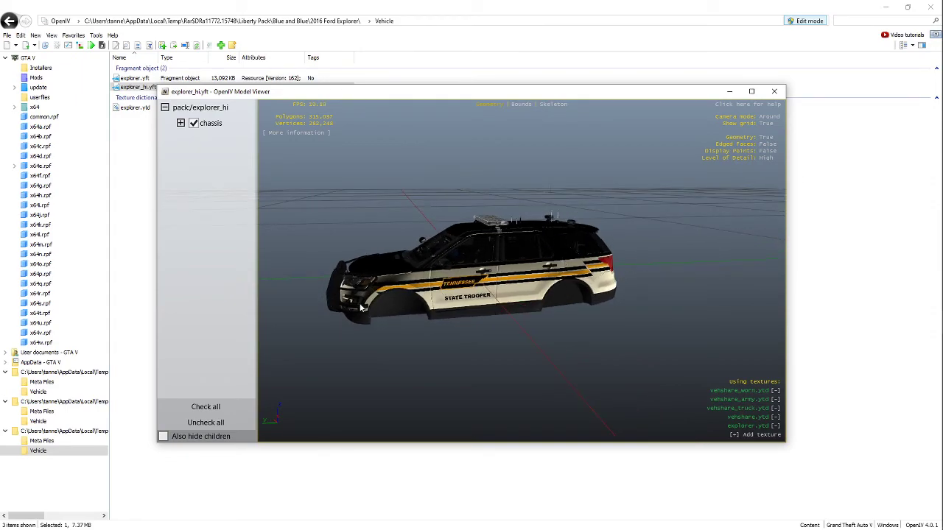
{"action": "left_click_drag", "start_coordinate": [504, 270], "coordinate": [618, 290]}
{"action": "left_click_drag", "start_coordinate": [540, 290], "coordinate": [378, 274]}
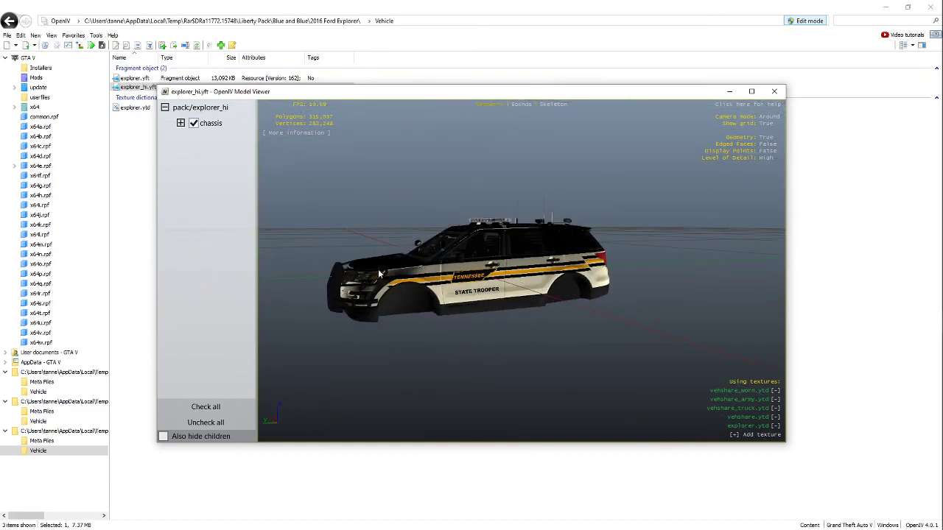
{"action": "left_click", "coordinate": [775, 91]}
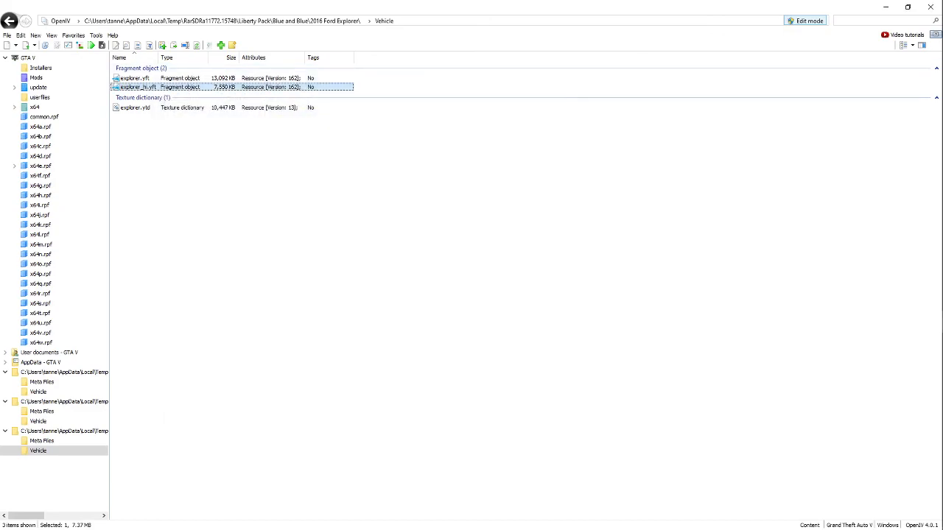